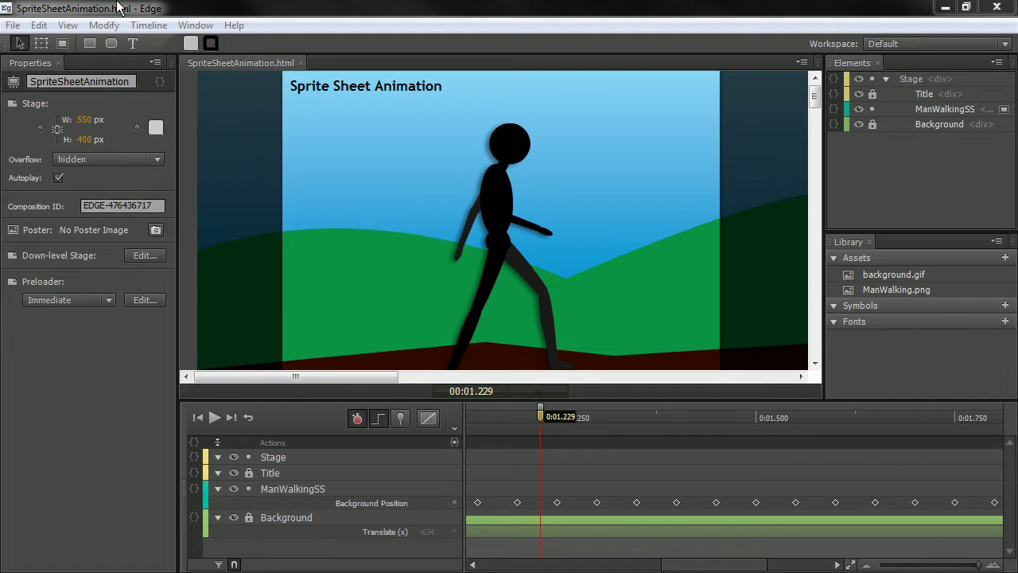
Step: Open the Edit menu
click(39, 26)
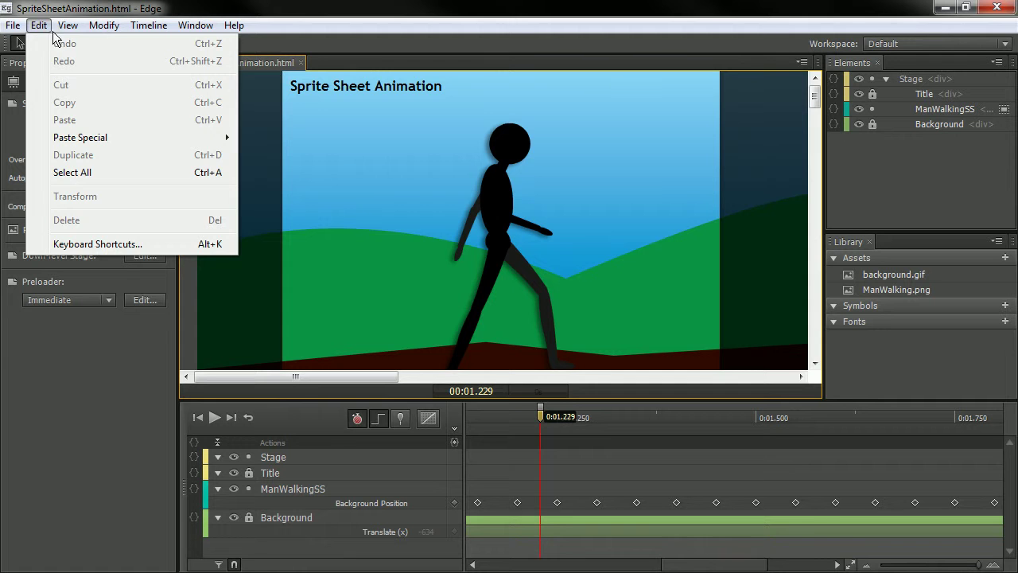
Step: Open Keyboard Shortcuts and check the available presets without changing them
click(88, 248)
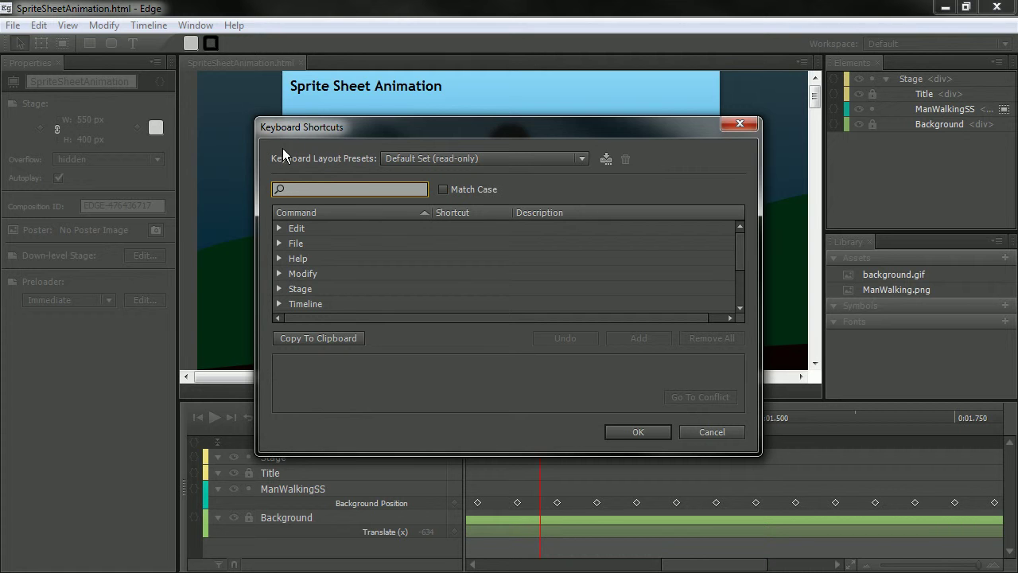
click(558, 158)
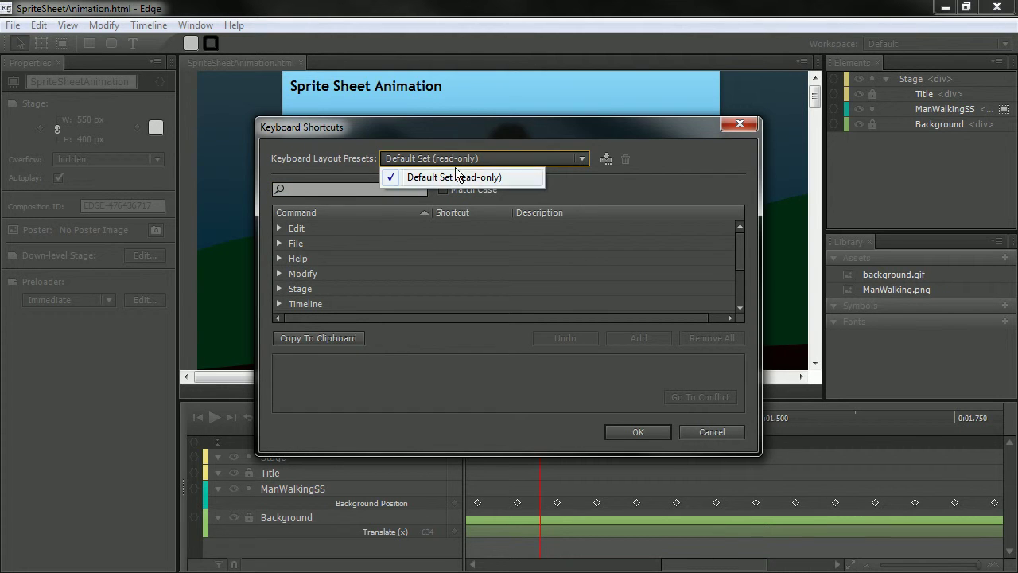
click(674, 158)
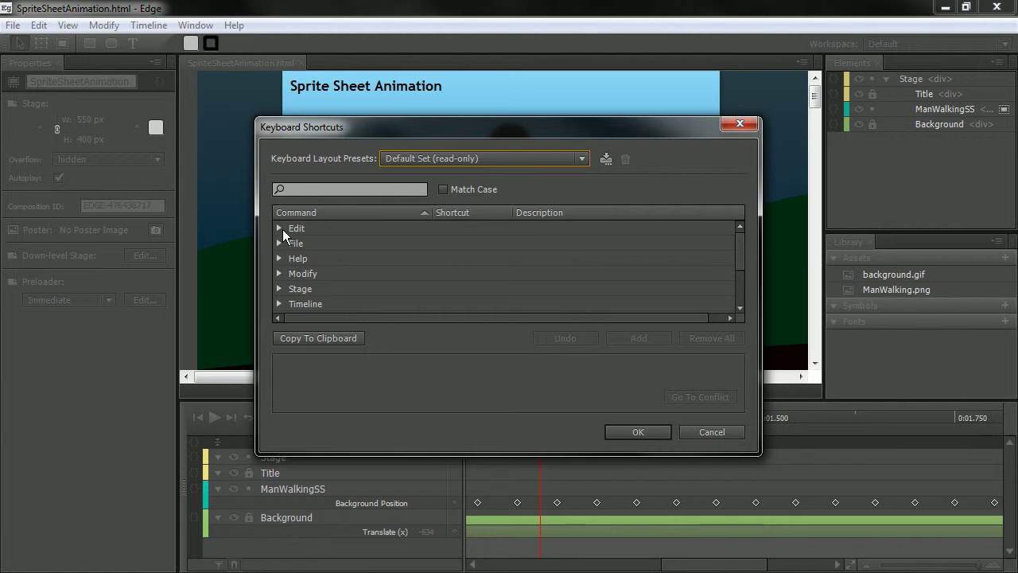
Step: Expand the Edit command group and inspect the Copy and Cut shortcuts
click(279, 228)
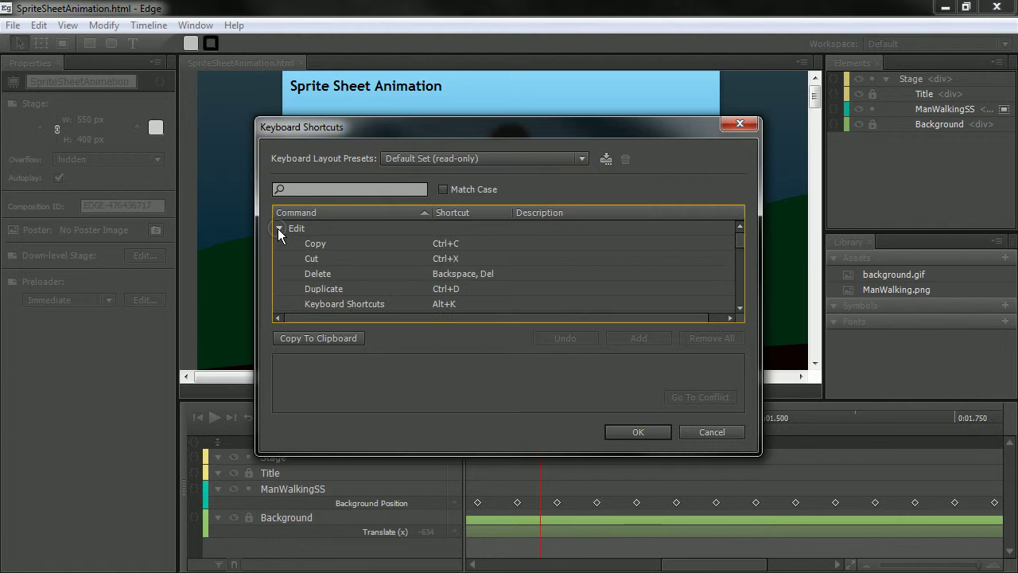
click(457, 242)
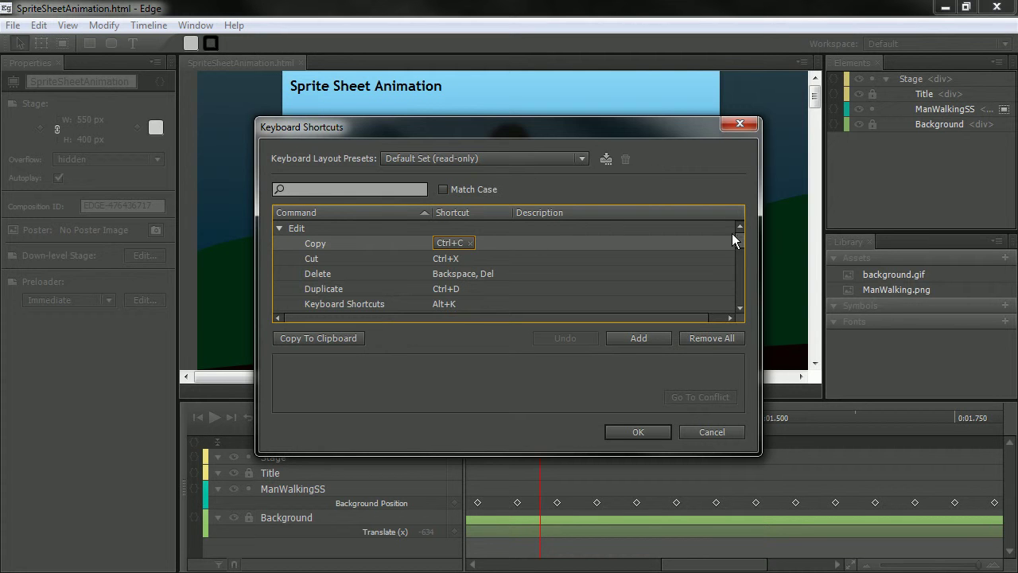
click(563, 225)
click(512, 263)
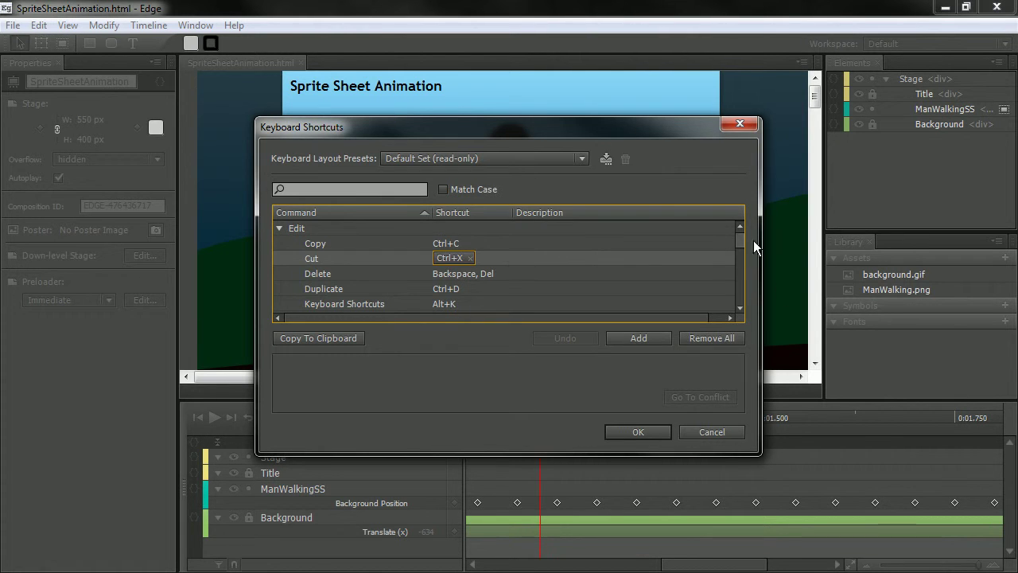
scroll(738, 245, down, 2)
drag(738, 244, 736, 228)
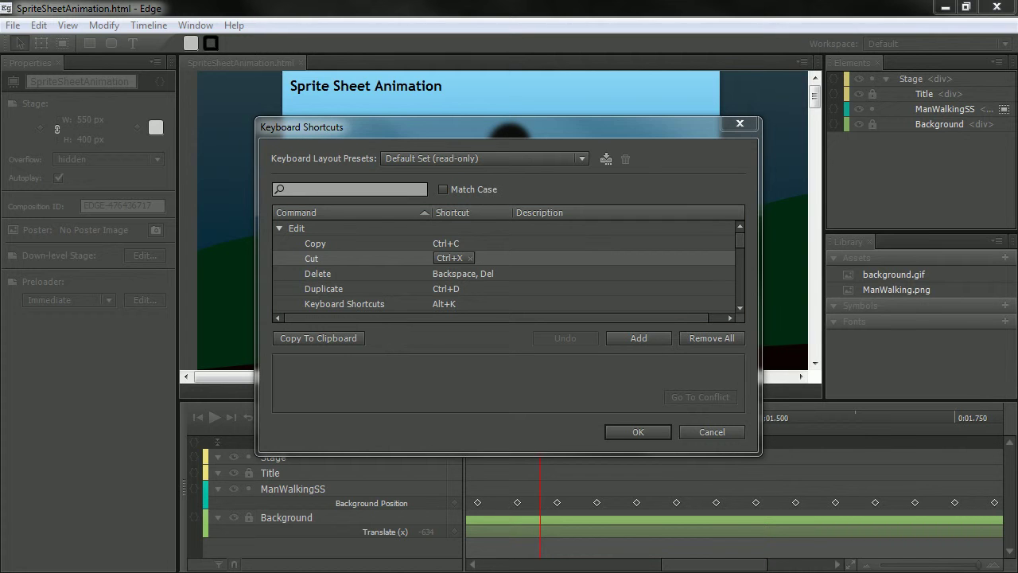
Step: Collapse Edit, expand Modify and select Convert to Symbol with its Ctrl+Y shortcut
click(279, 228)
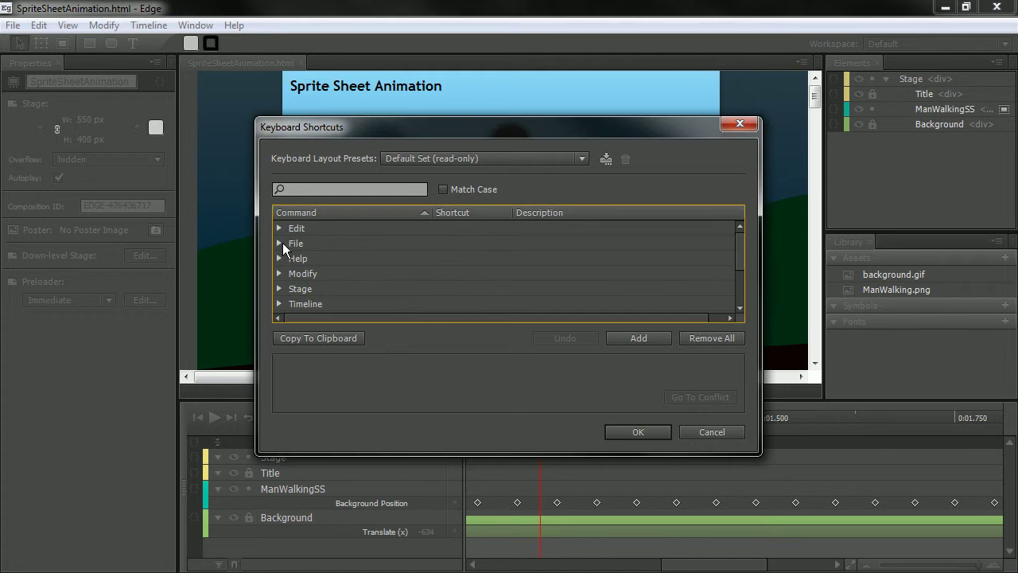
click(280, 272)
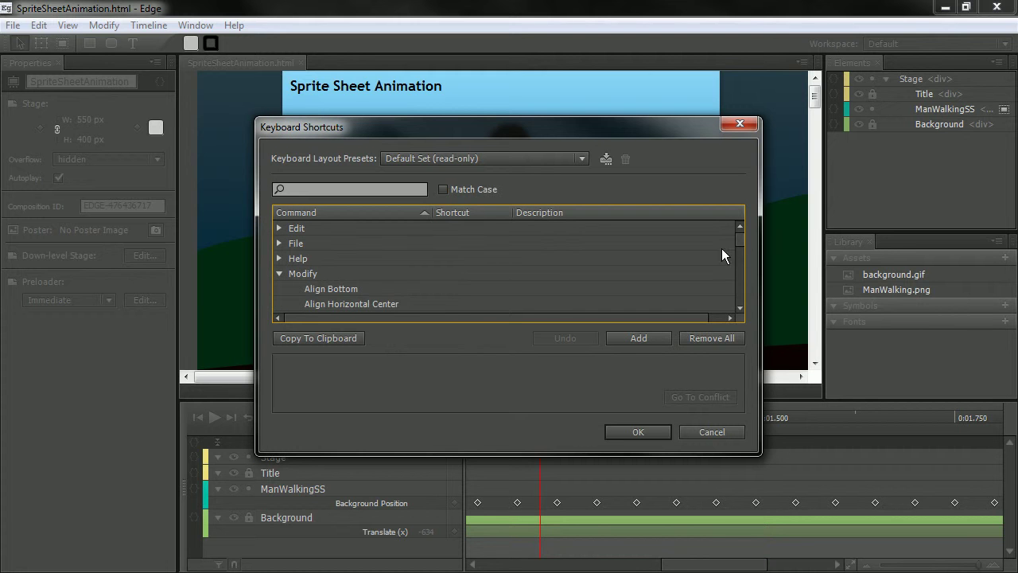
drag(738, 234, 725, 264)
click(334, 265)
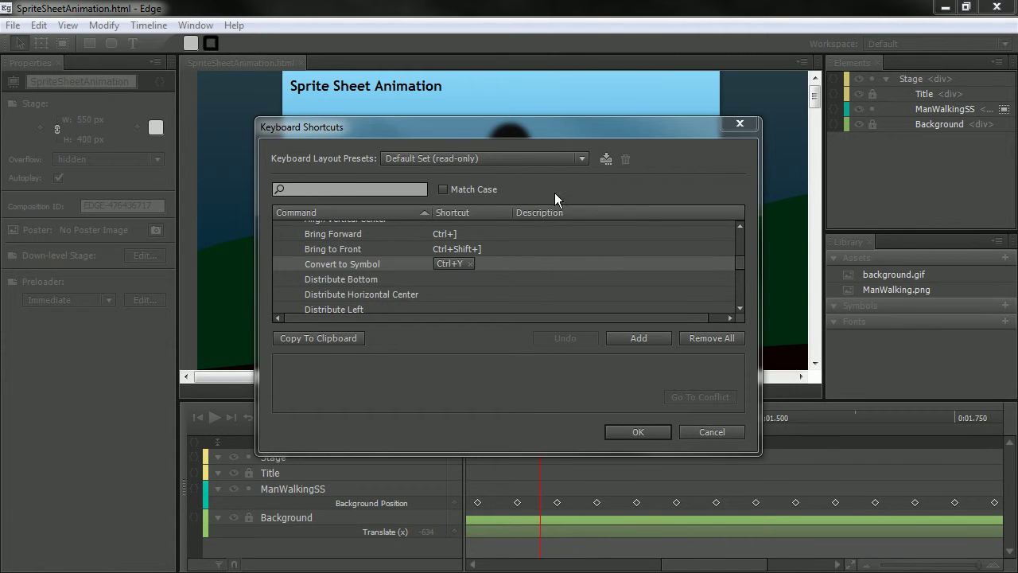
Step: Replace Convert to Symbol's Ctrl+Y shortcut with F8
click(470, 264)
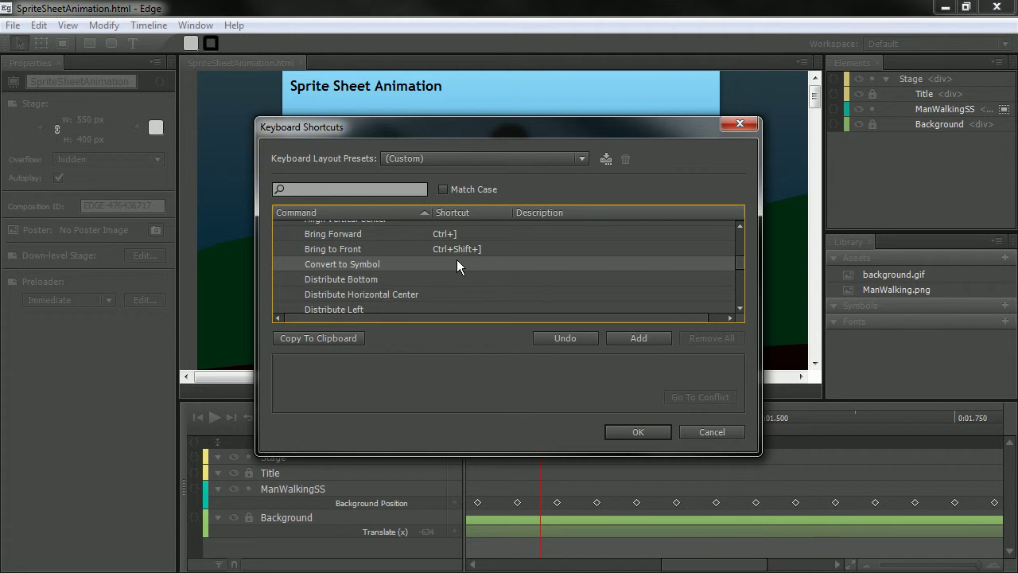
click(457, 264)
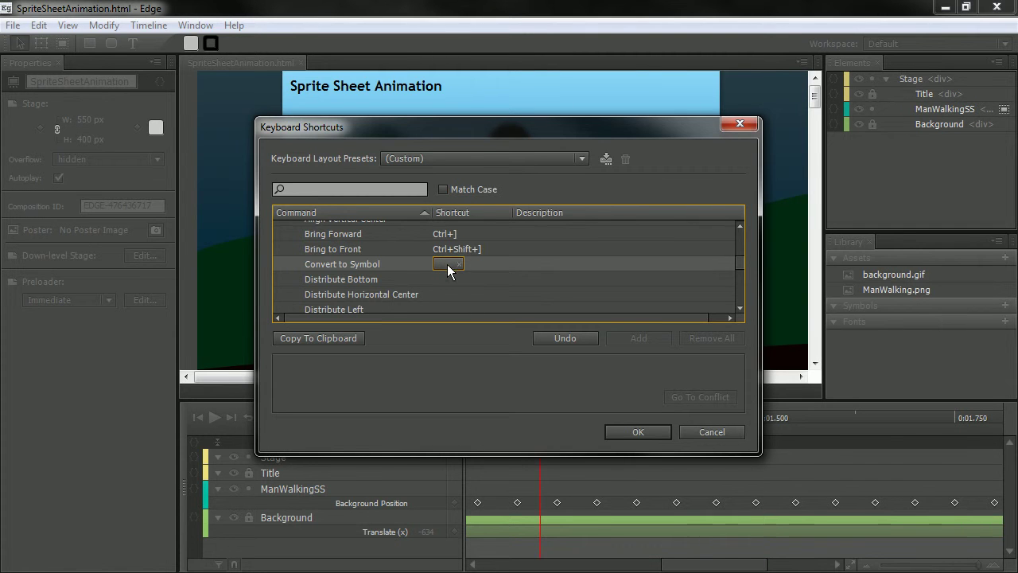
click(459, 265)
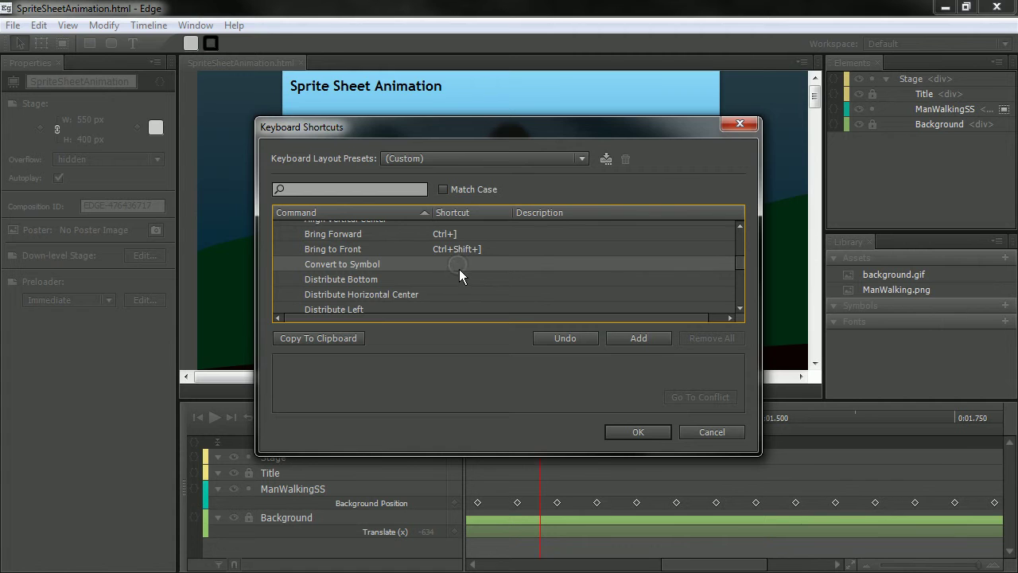
click(640, 337)
key(F8)
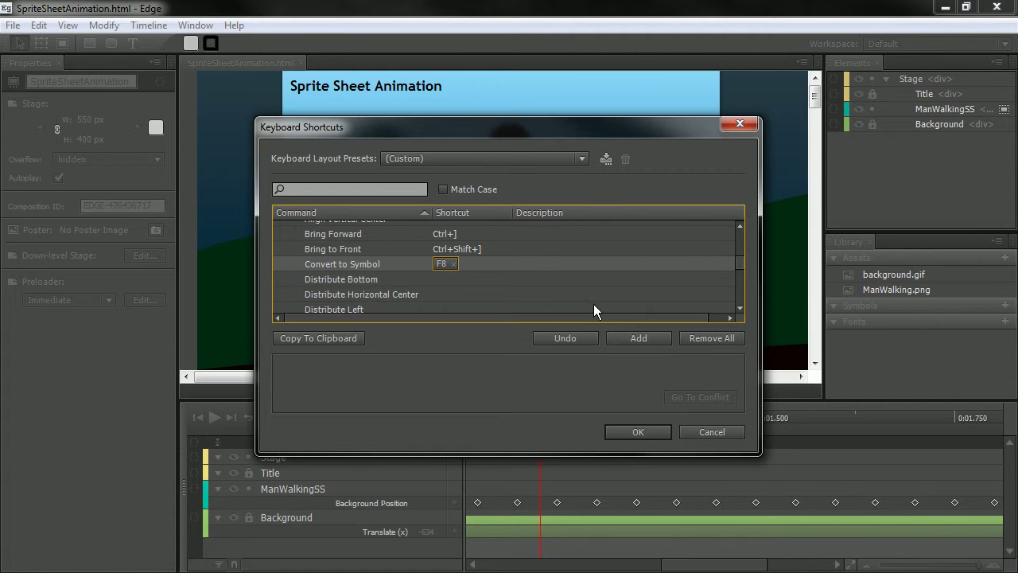
click(460, 264)
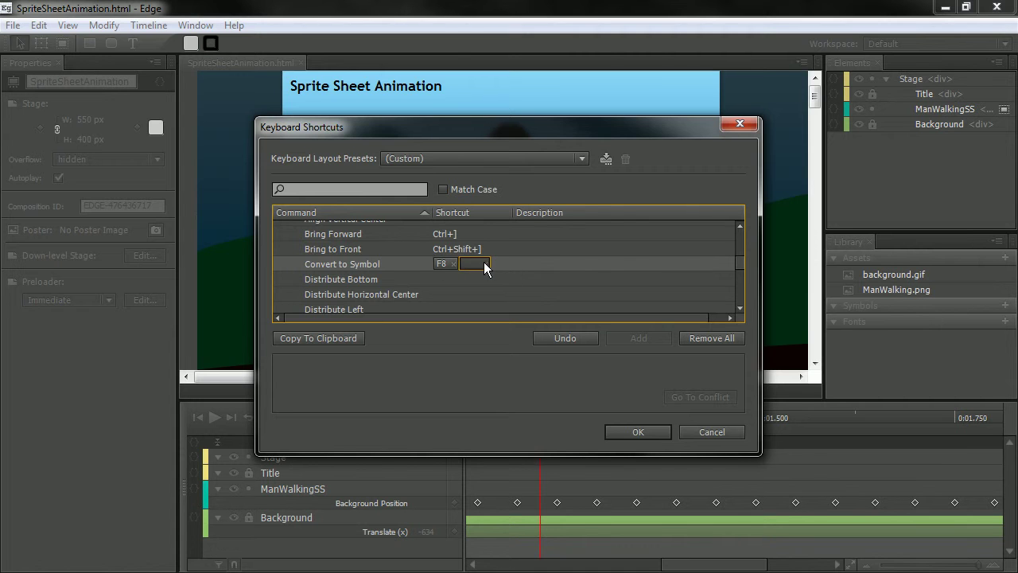
click(485, 265)
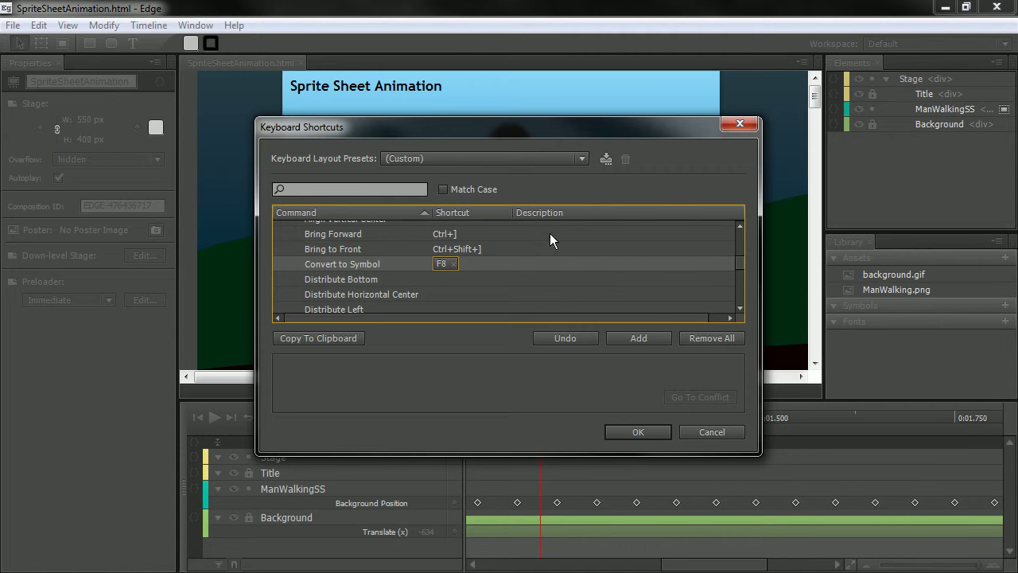
click(340, 266)
drag(738, 261, 727, 260)
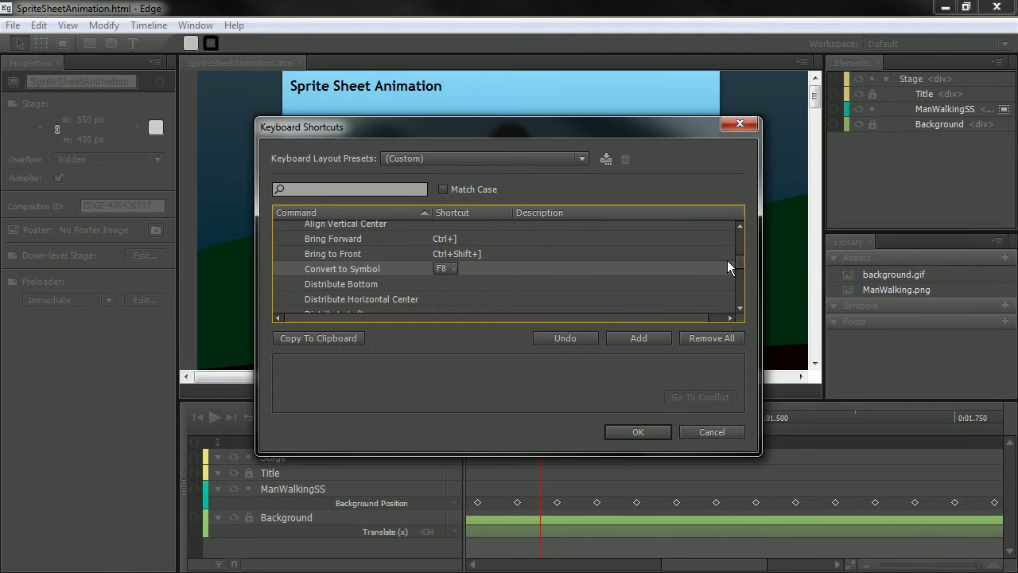
Step: Save the custom shortcut set as the 'Flash Professional' keyboard layout preset
click(605, 158)
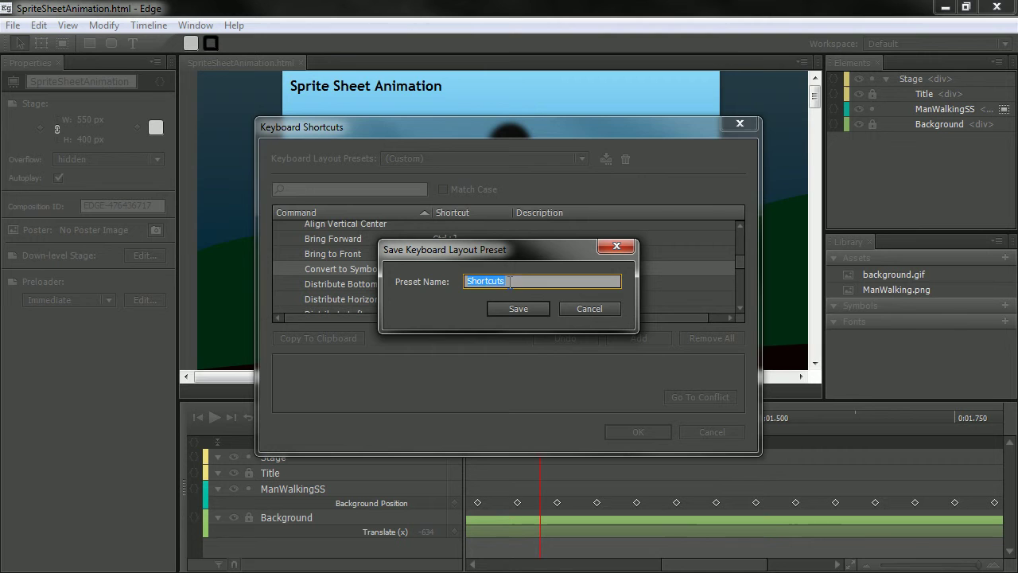
text(F)
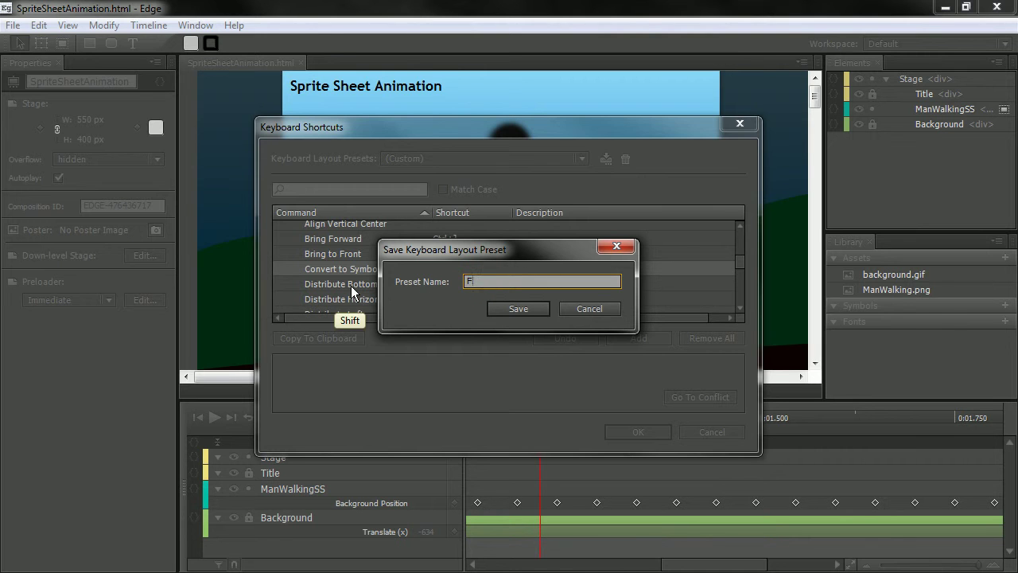
text(lash Professional)
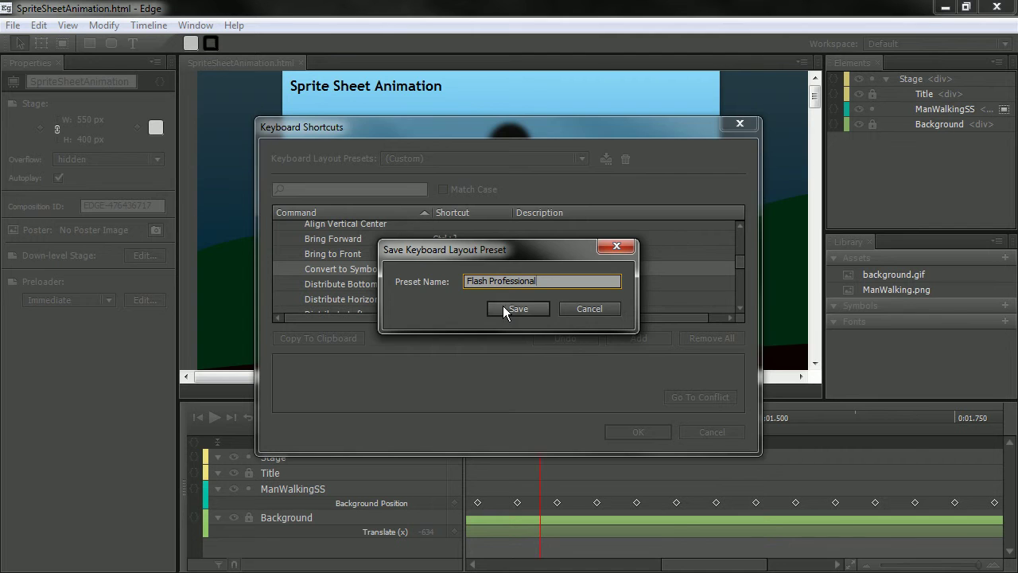
click(509, 308)
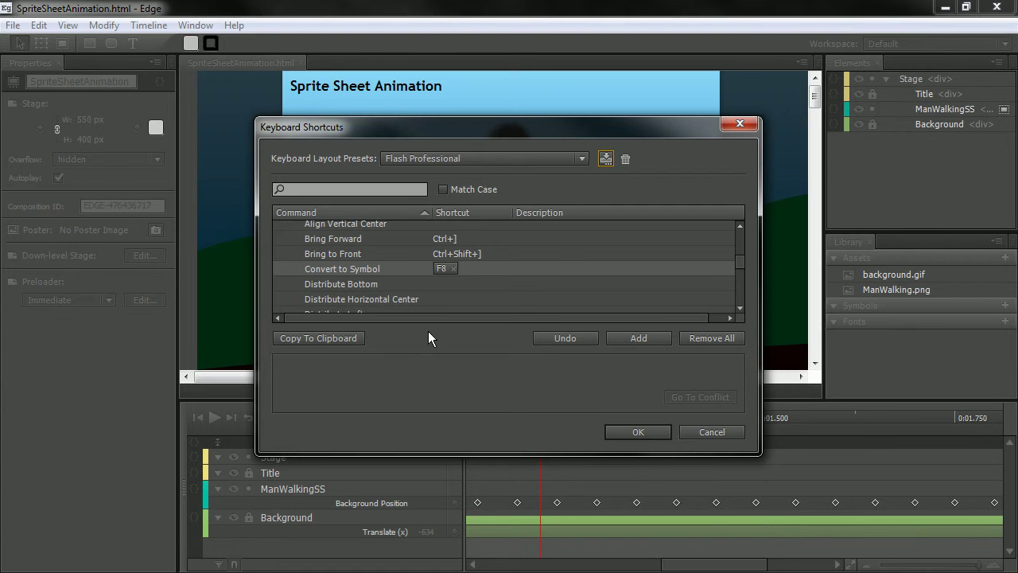
Step: Copy the shortcut list into Notepad, scroll through it, then close Notepad
click(324, 339)
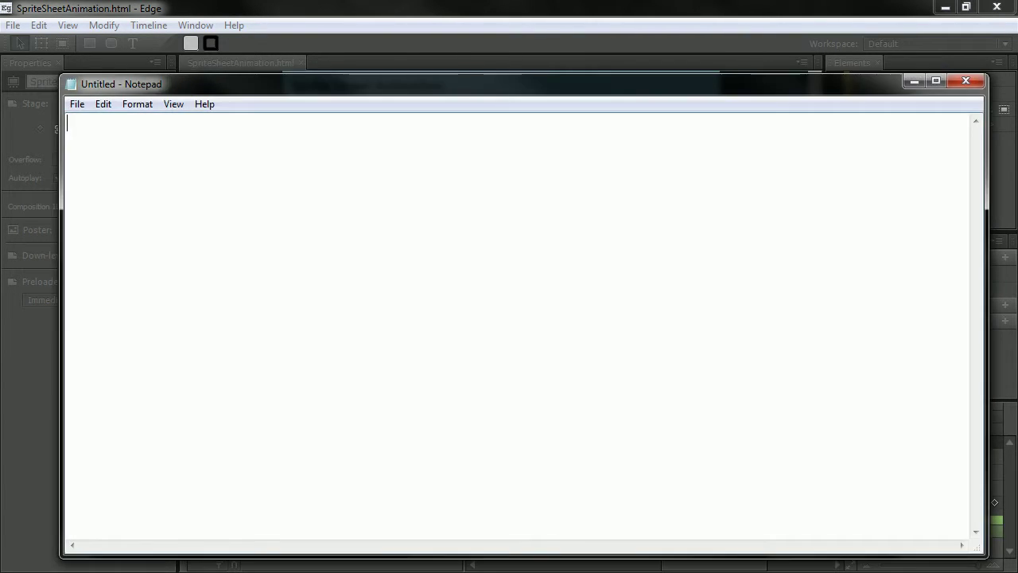
drag(415, 89, 403, 43)
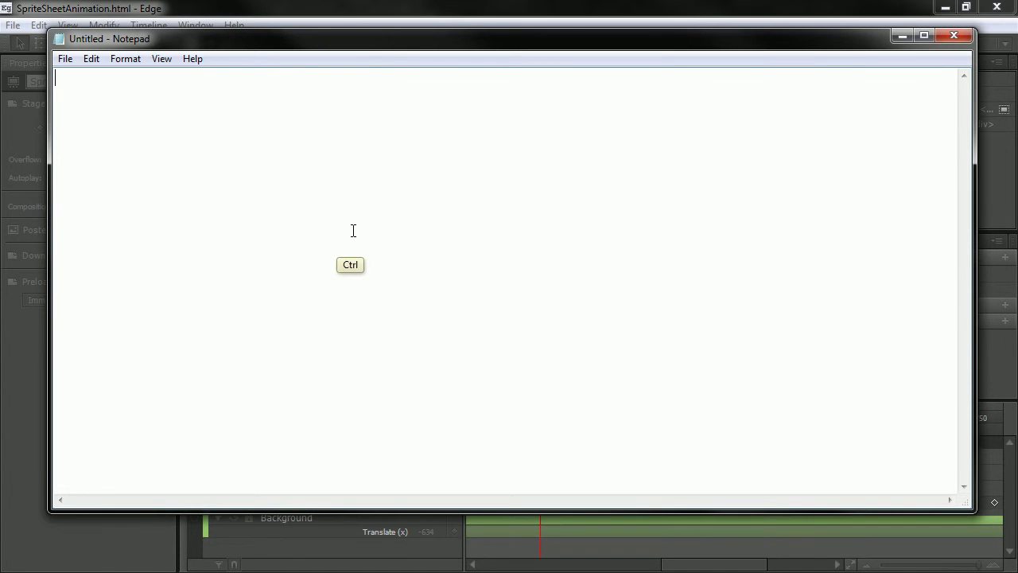
key(ctrl+v)
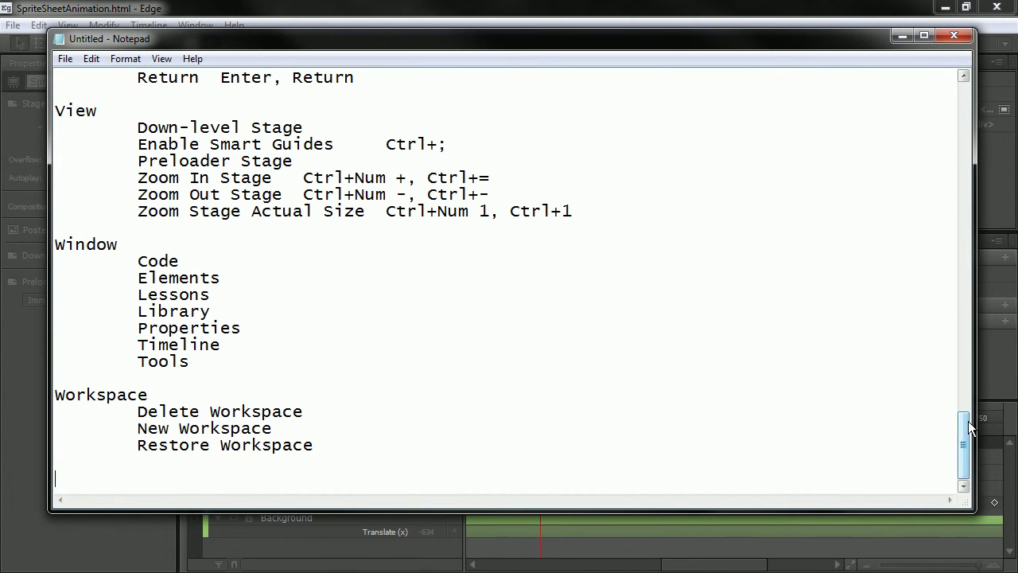
drag(968, 425, 950, 71)
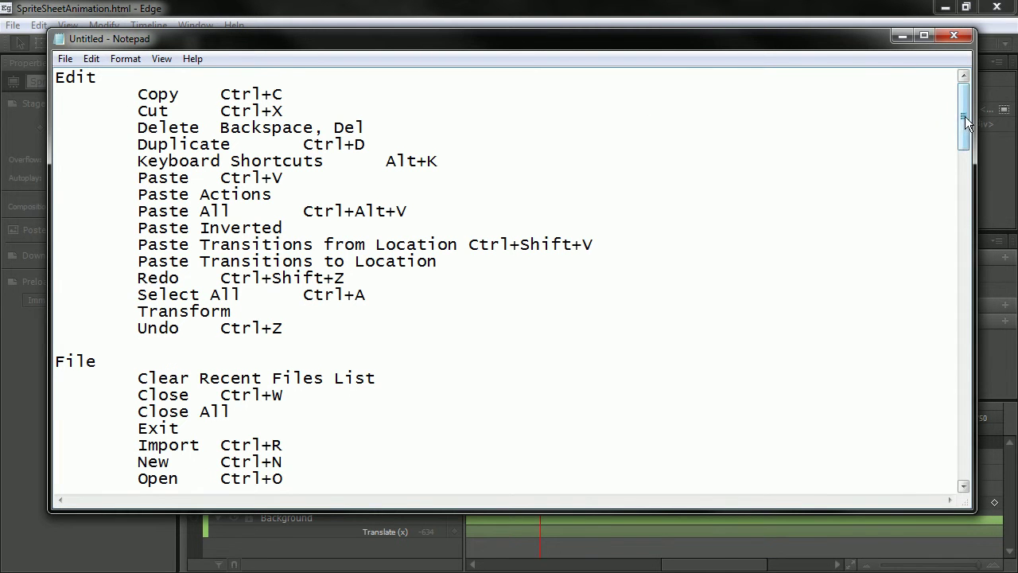
drag(964, 119, 920, 296)
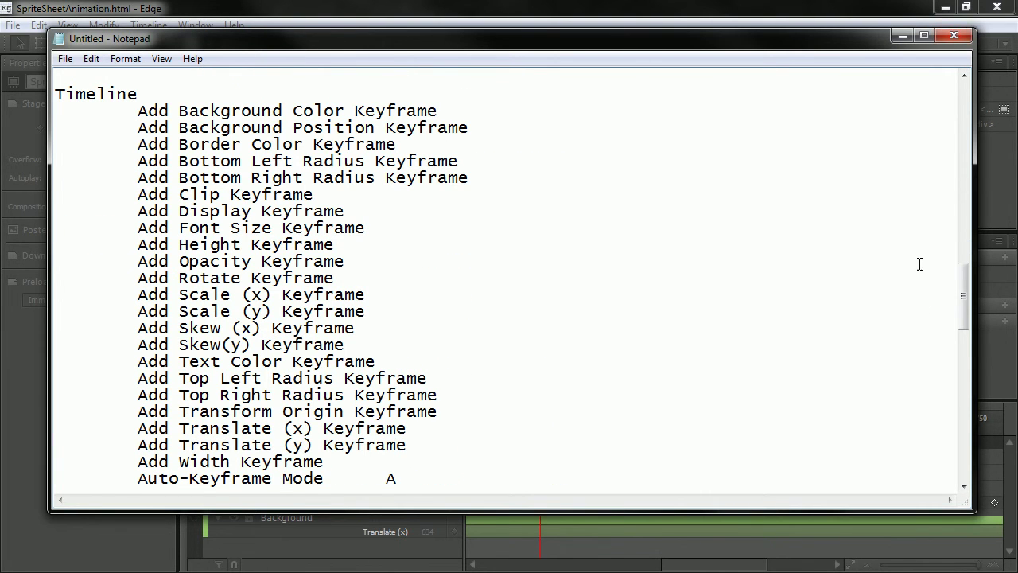
click(954, 36)
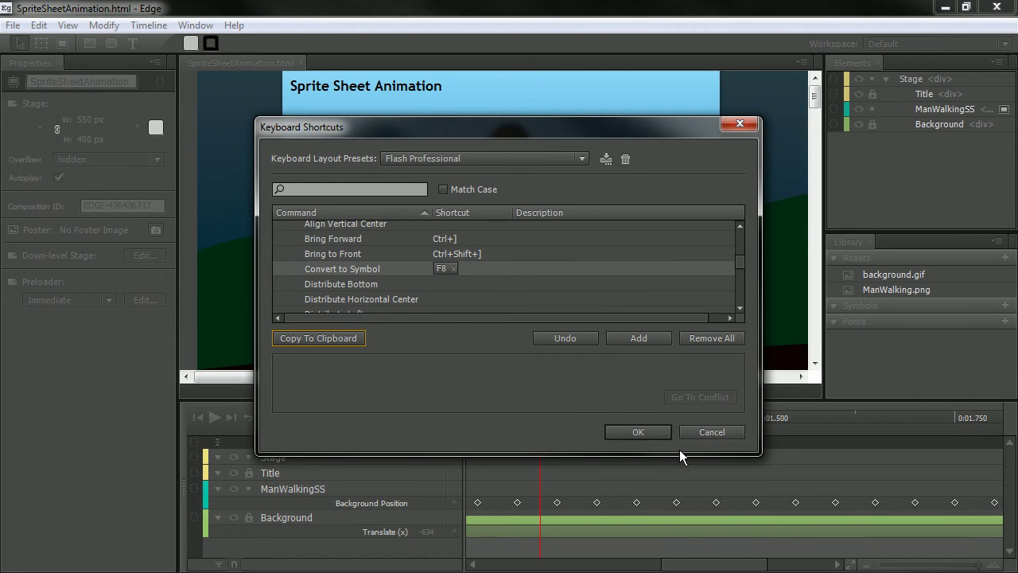
Step: Confirm the Keyboard Shortcuts dialog with OK to return to the stage
click(636, 434)
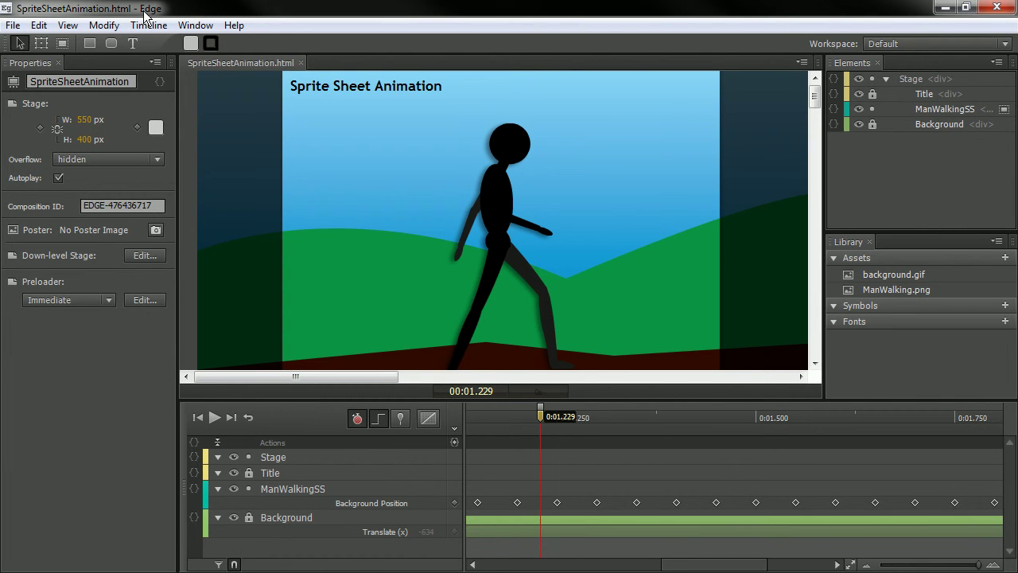
Step: Draw a grey rounded rectangle near the stage's top left, positioned at X 48 px
click(110, 45)
click(109, 45)
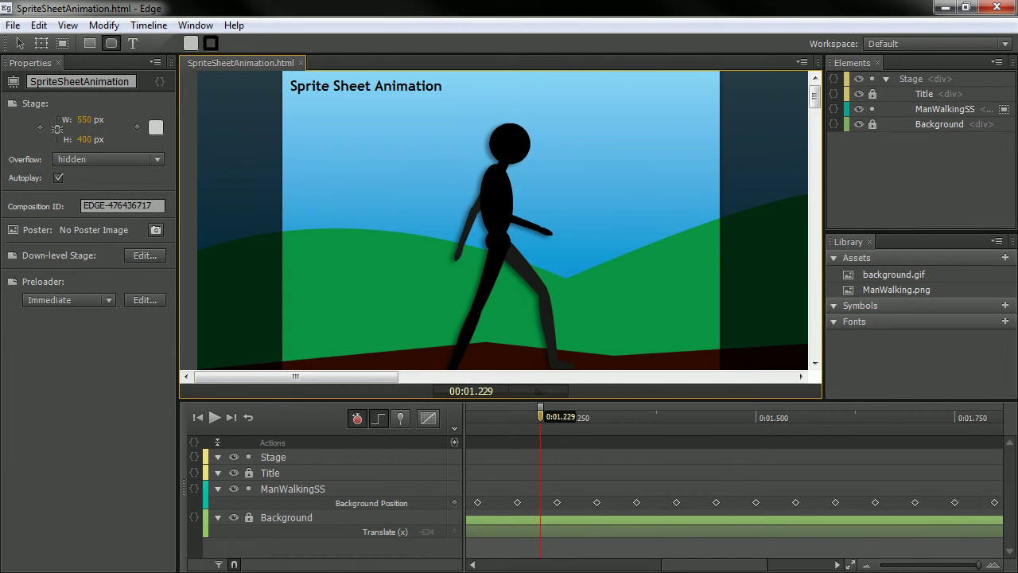
mouse_move(319, 111)
mouse_down()
mouse_move(352, 124)
mouse_move(426, 203)
mouse_up()
drag(388, 154, 396, 181)
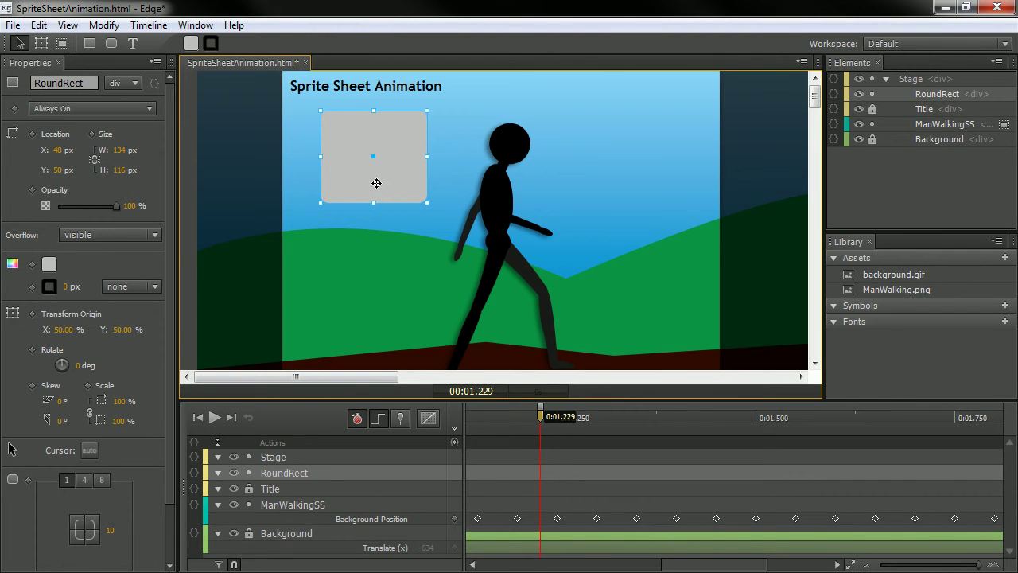
Step: Convert the rectangle into a symbol named 'Rectangle'
key(ctrl+y)
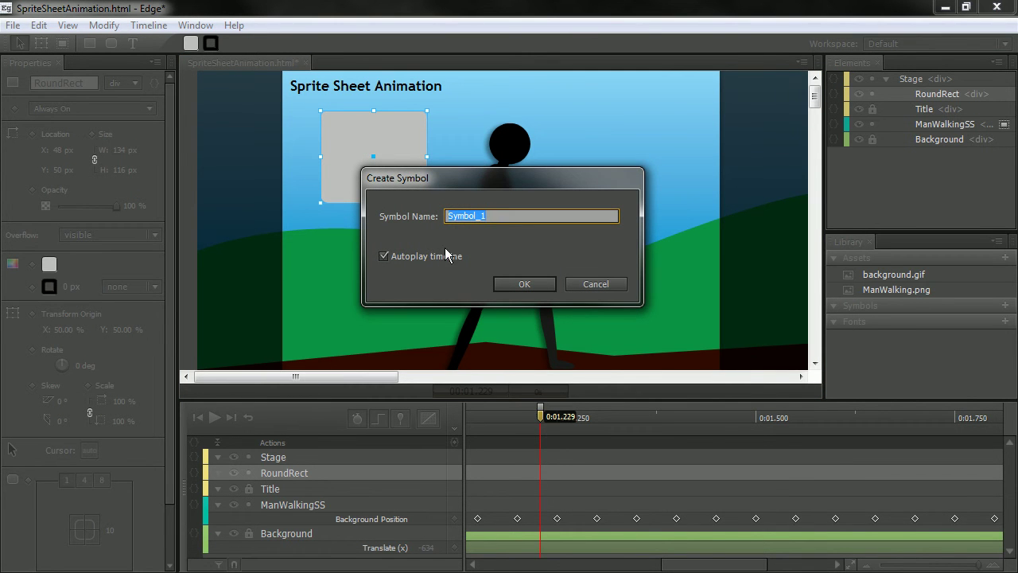
text(Rectangle)
click(525, 284)
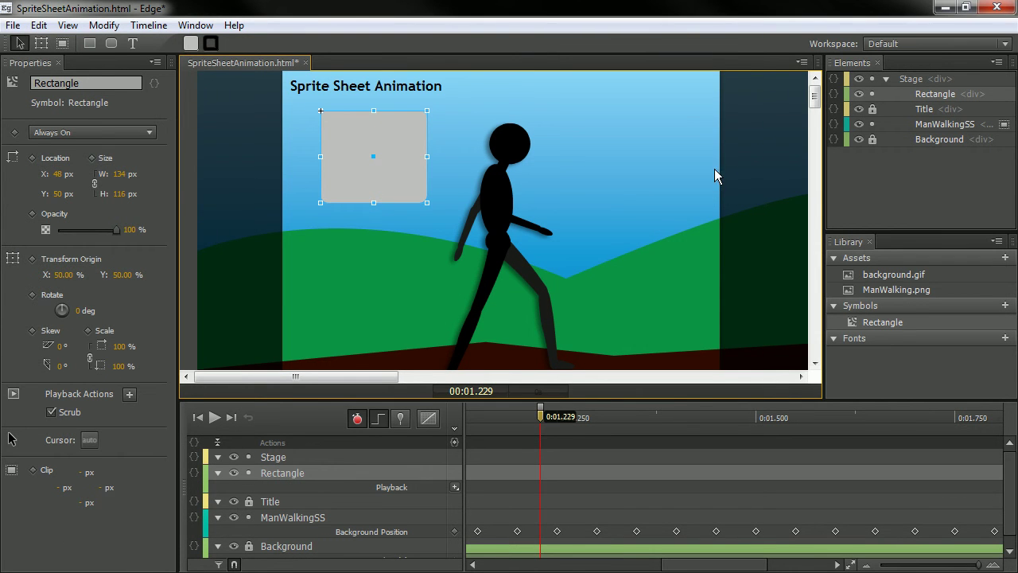